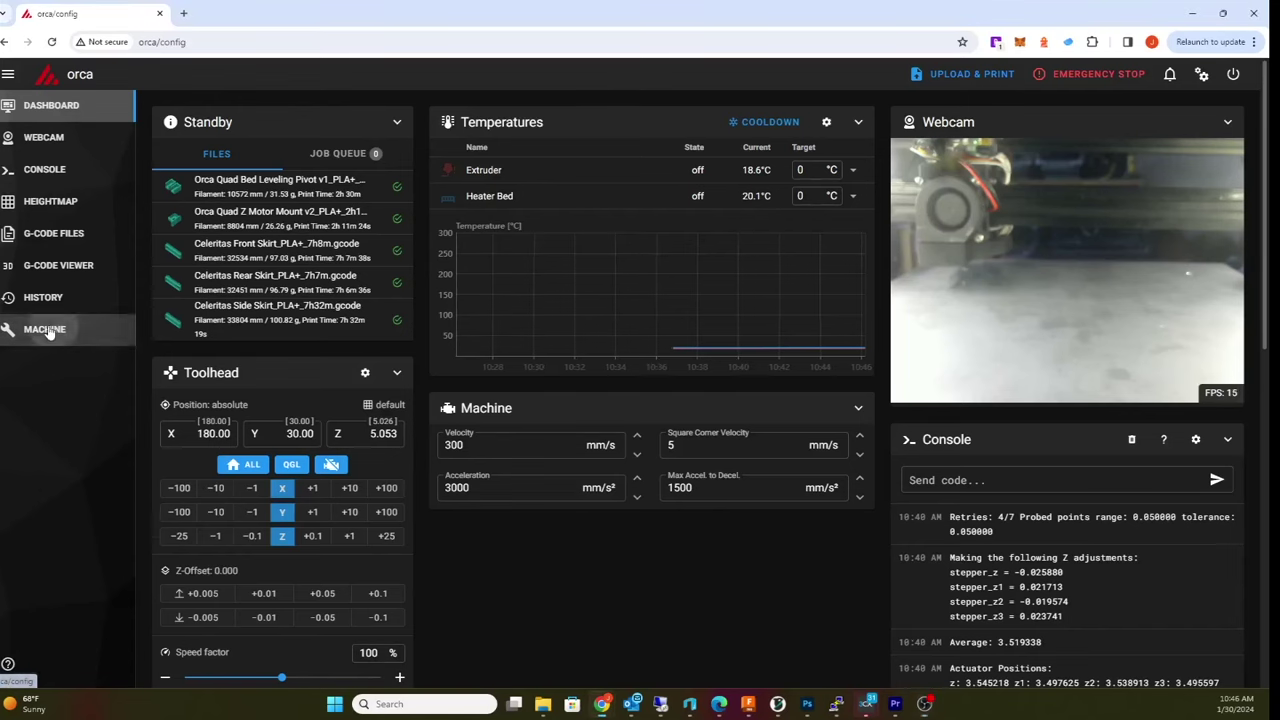
Step: Open printer.cfg from the second page of the machine's configuration files
click(45, 329)
scroll(778, 483, down, 2)
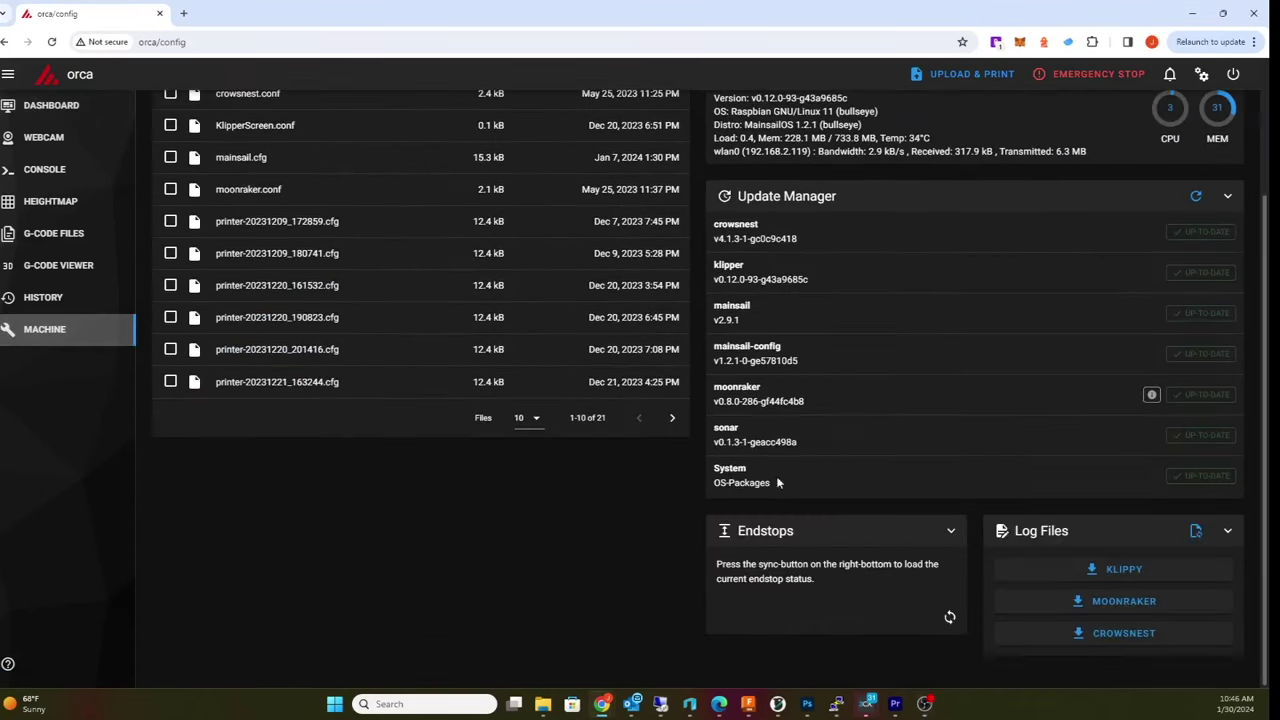
click(672, 417)
click(266, 352)
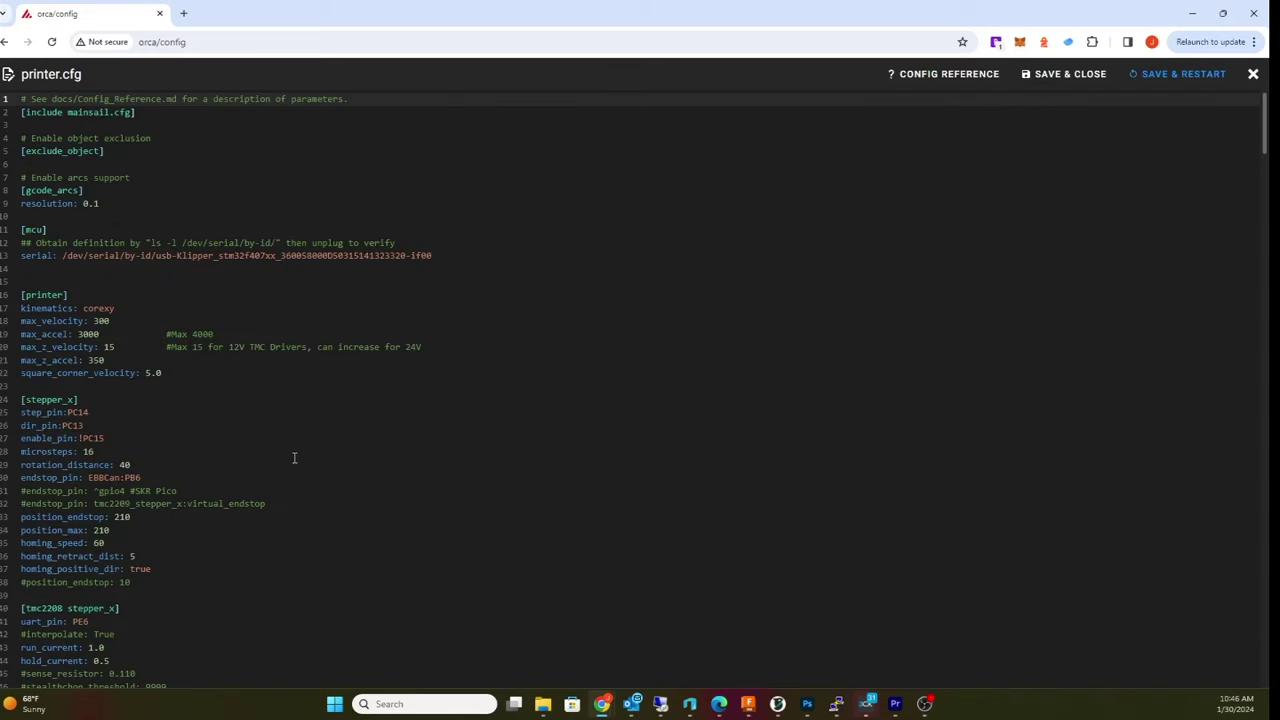
Step: Examine the active [quad_gantry_level] section of printer.cfg, including its probe points, horizontal_move_z and retries
scroll(289, 452, down, 10)
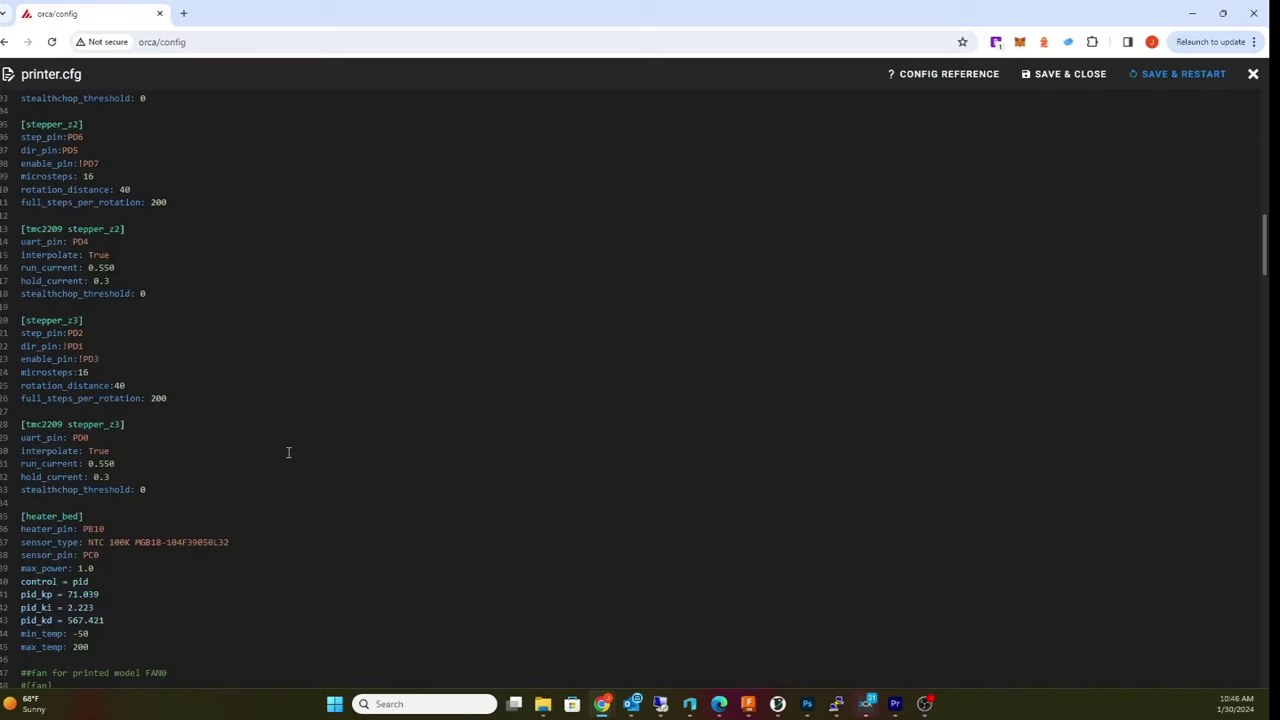
scroll(288, 452, down, 5)
scroll(289, 450, down, 12)
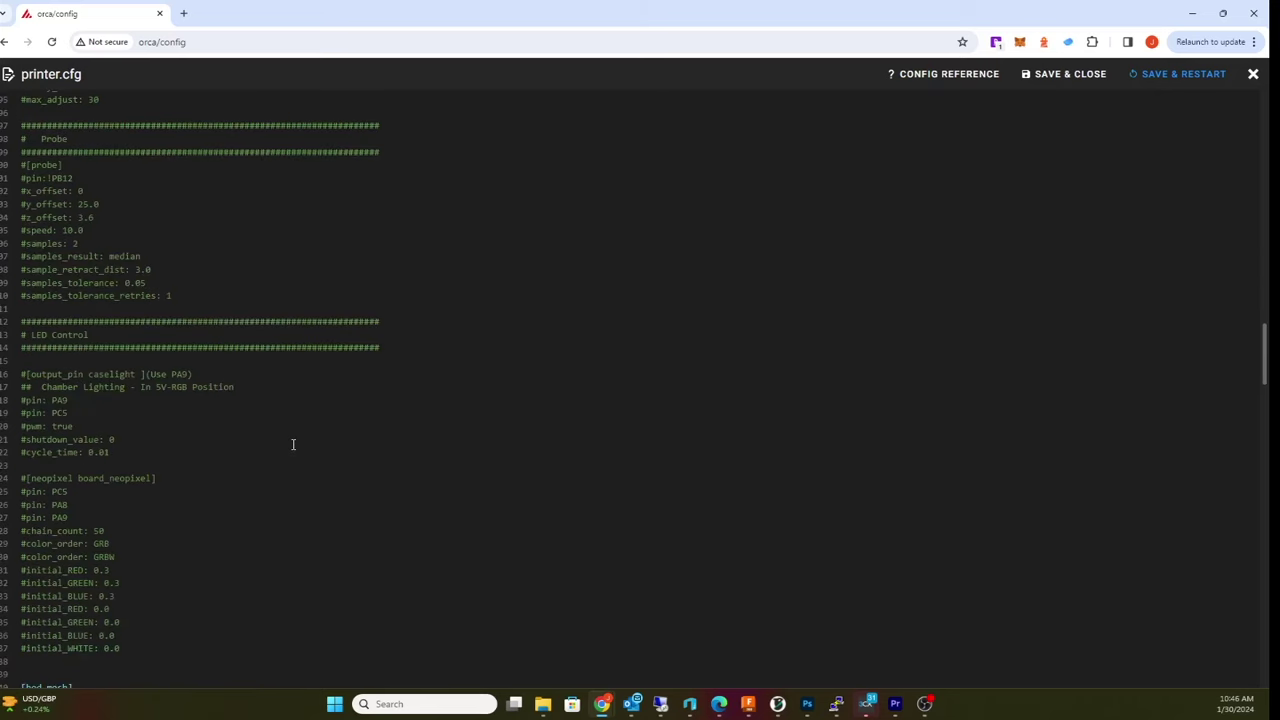
scroll(293, 444, down, 10)
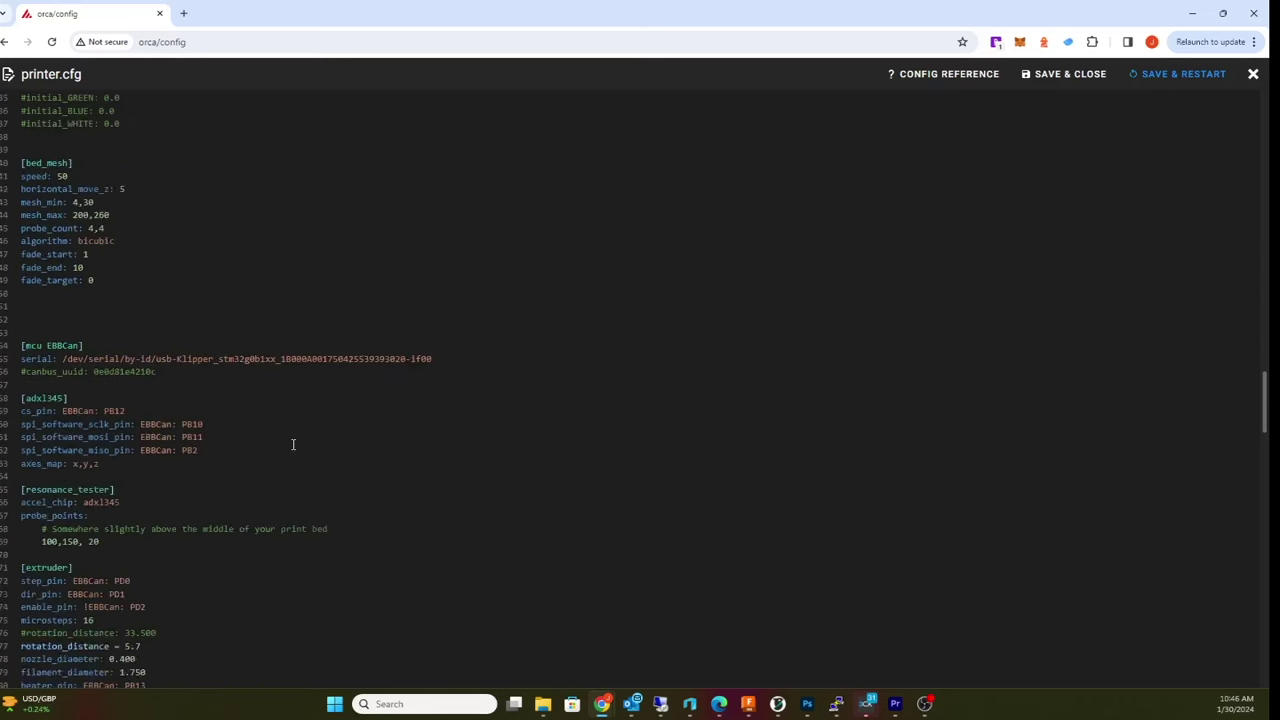
scroll(293, 446, down, 5)
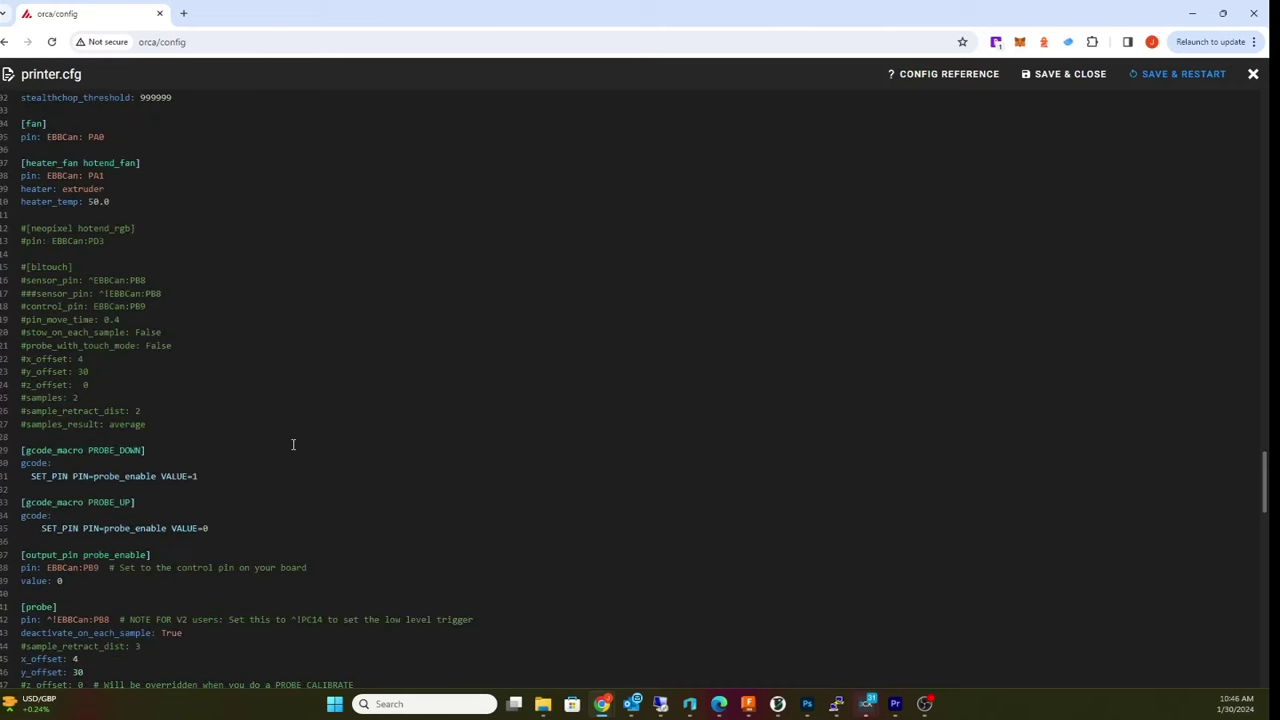
scroll(293, 444, down, 10)
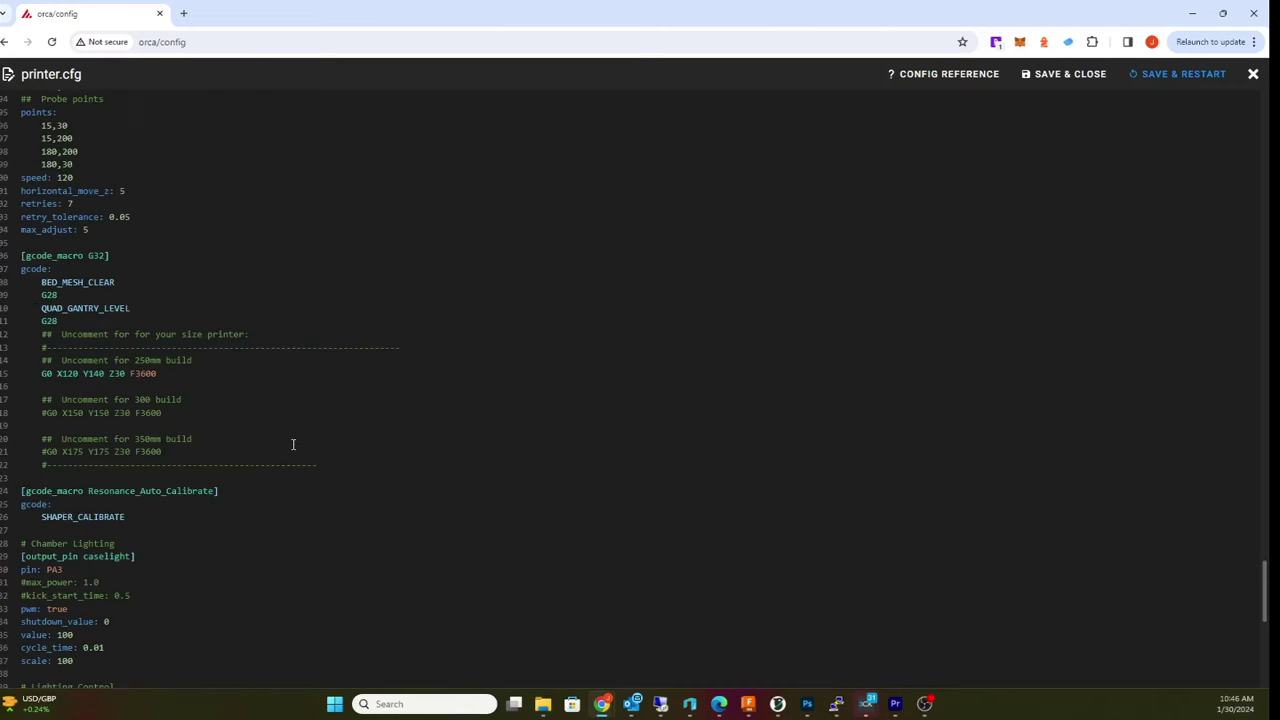
scroll(293, 444, up, 5)
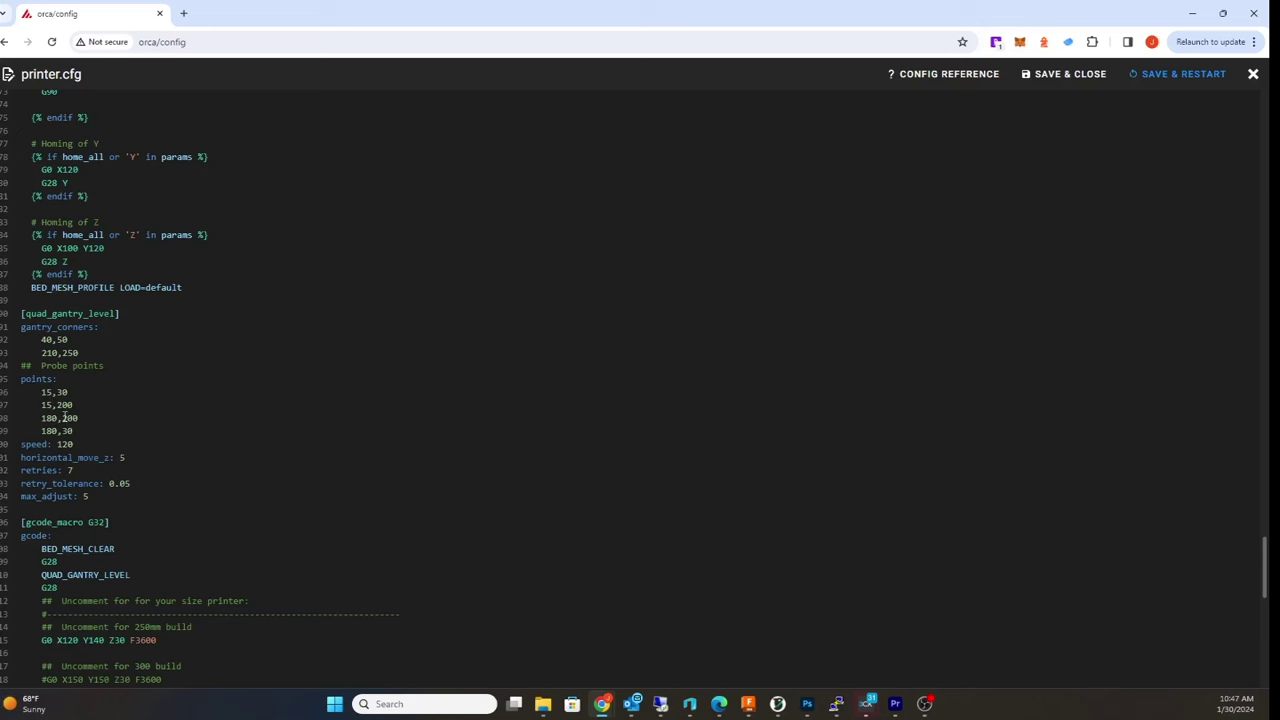
click(137, 458)
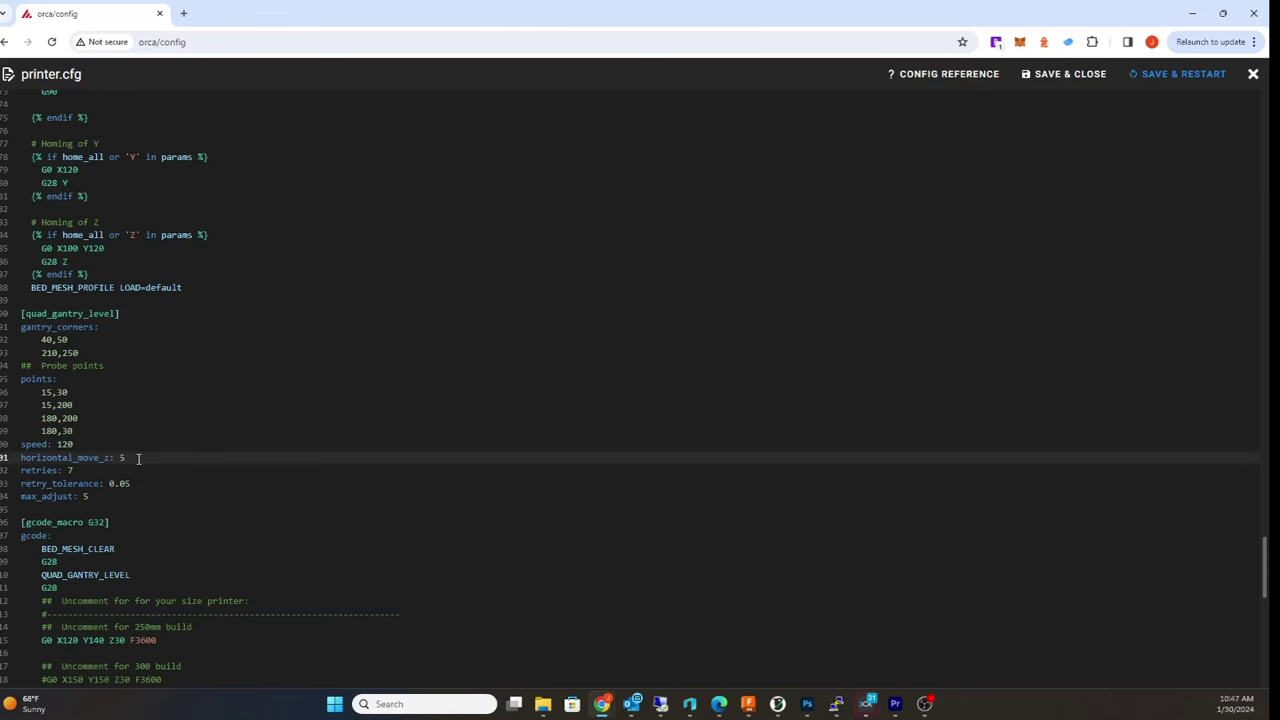
key(Down)
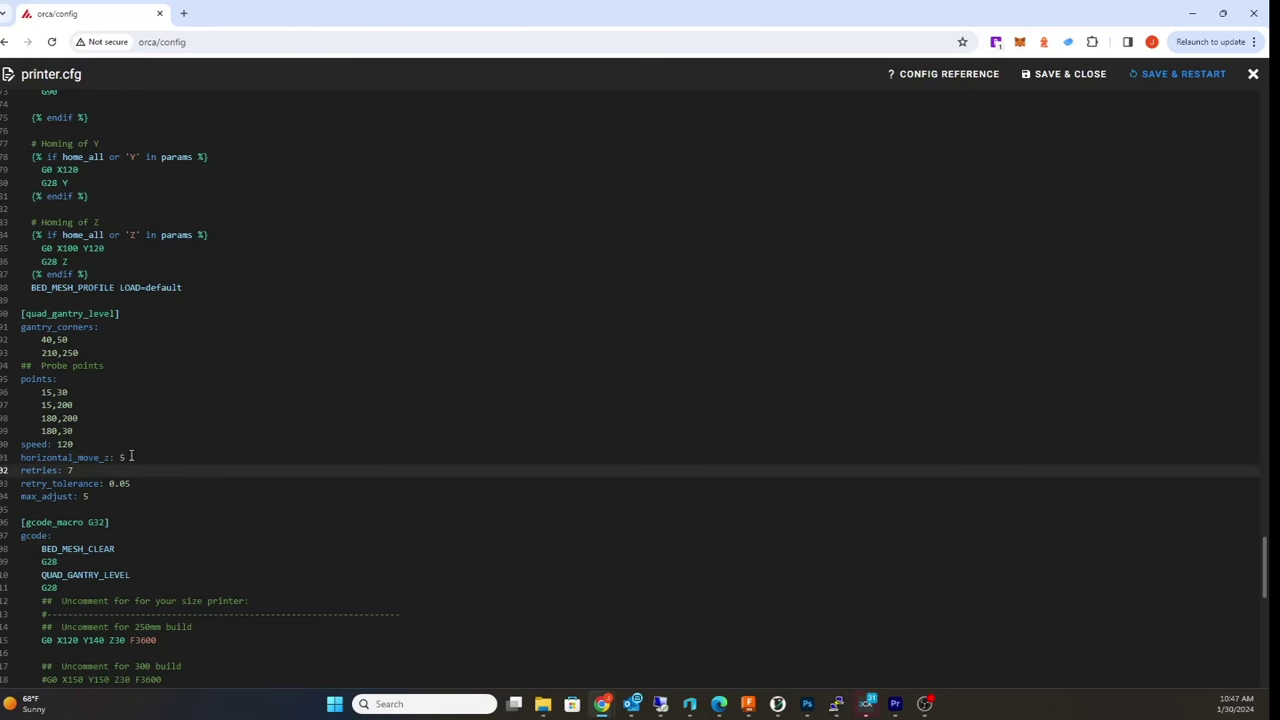
Step: Try a retry_tolerance of 0.1 in the [quad_gantry_level] section and restore it to 0.05
click(142, 483)
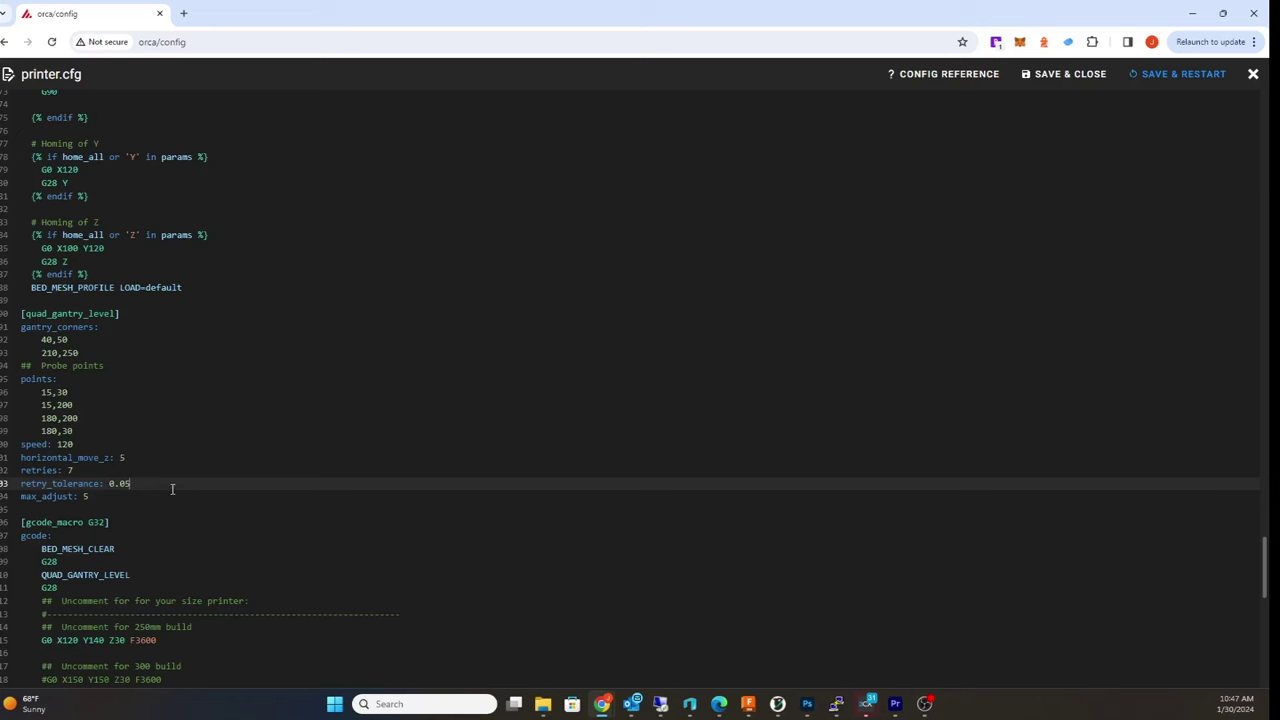
key(BackSpace)
key(BackSpace)
text(1)
key(BackSpace)
text(05)
Step: Examine the gantry_corners values in the commented-out quad_gantry_level block under Homing and Gantry Adjustment Routines
scroll(271, 466, down, 3)
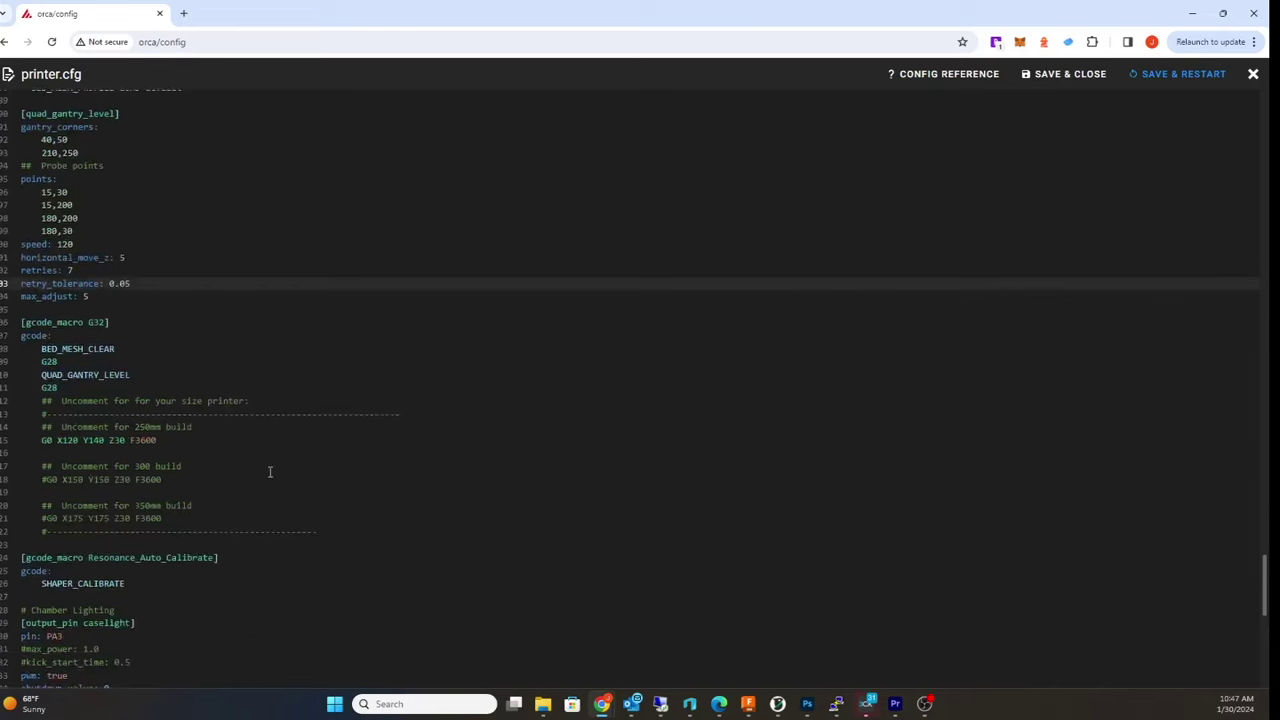
scroll(271, 470, up, 5)
scroll(271, 466, up, 12)
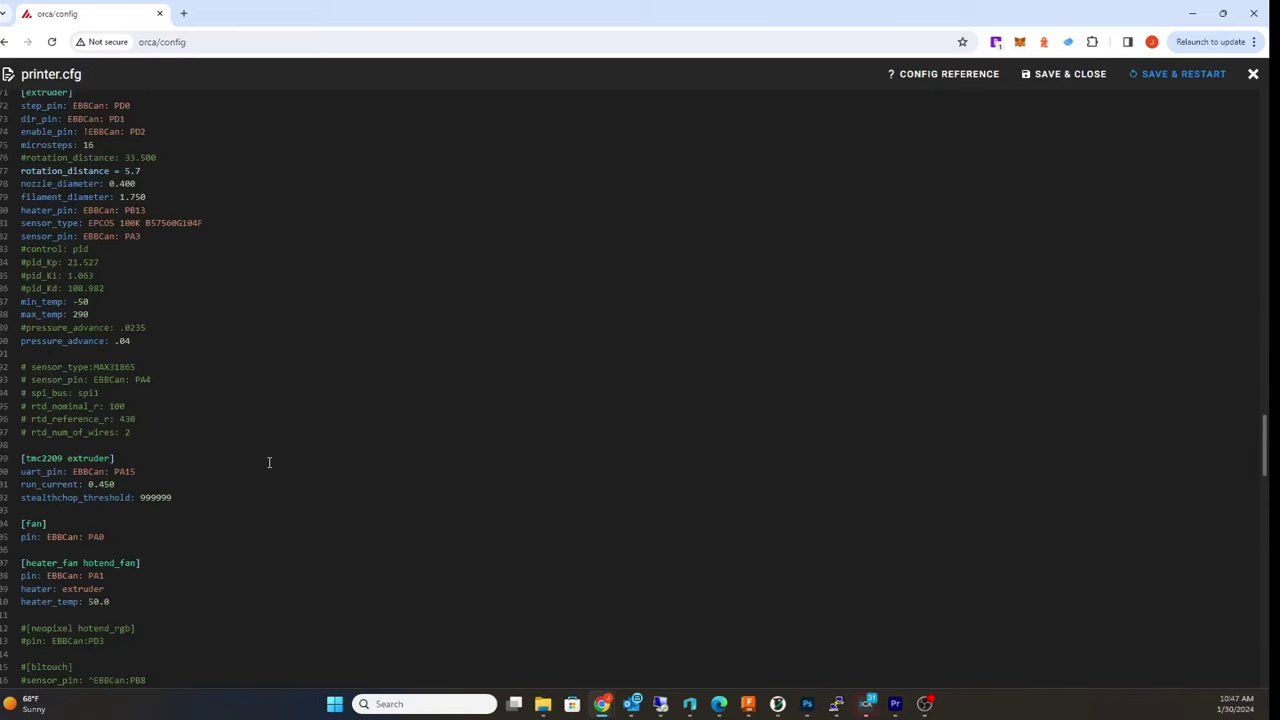
scroll(268, 462, up, 3)
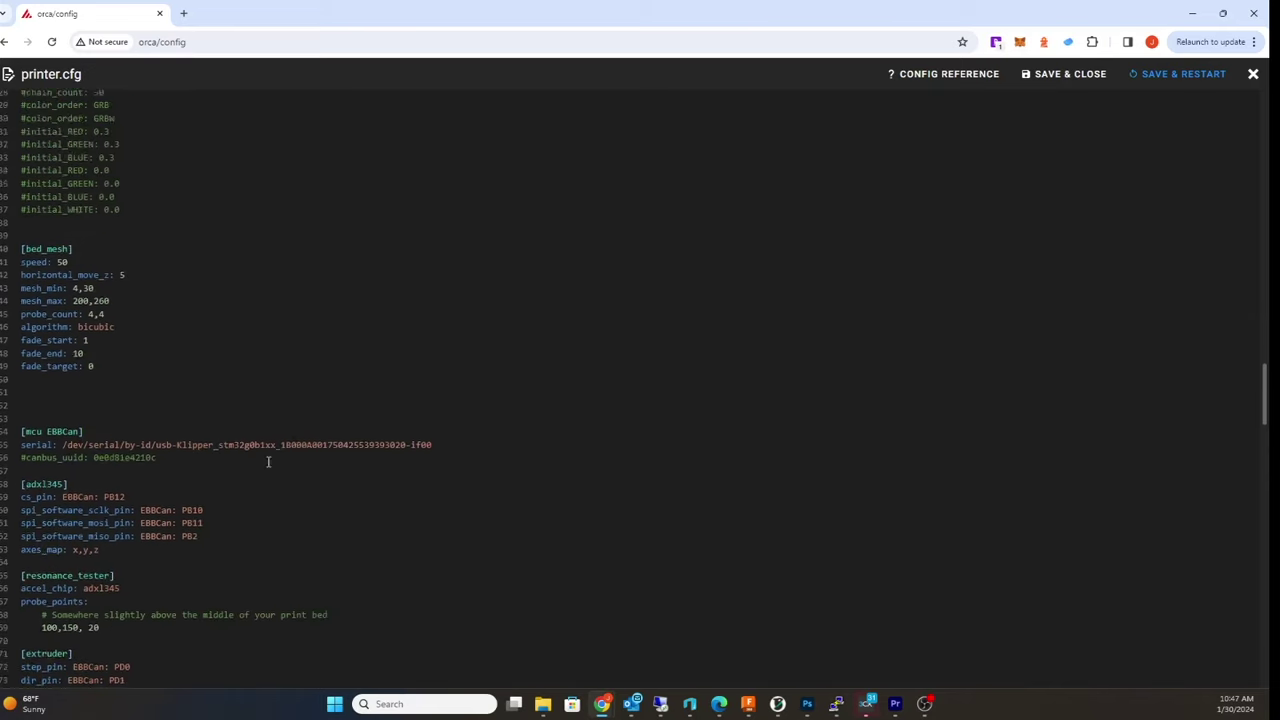
scroll(268, 461, up, 4)
scroll(272, 455, up, 2)
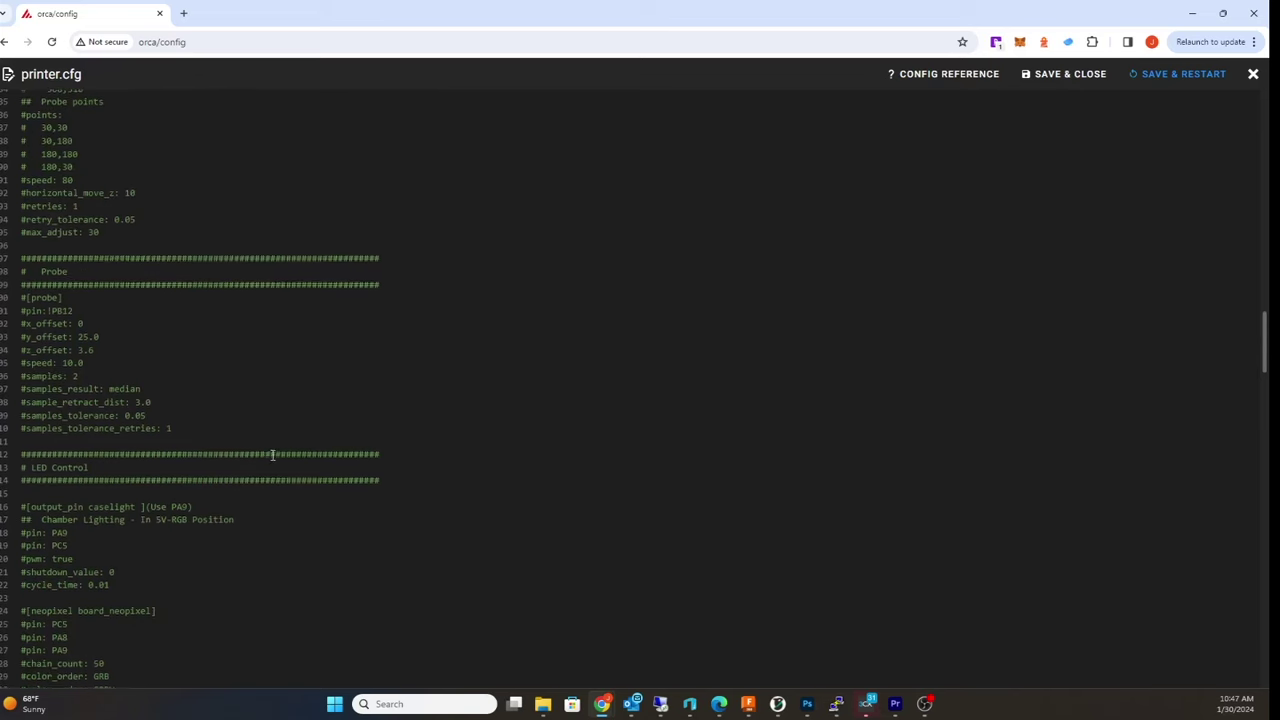
scroll(272, 455, up, 3)
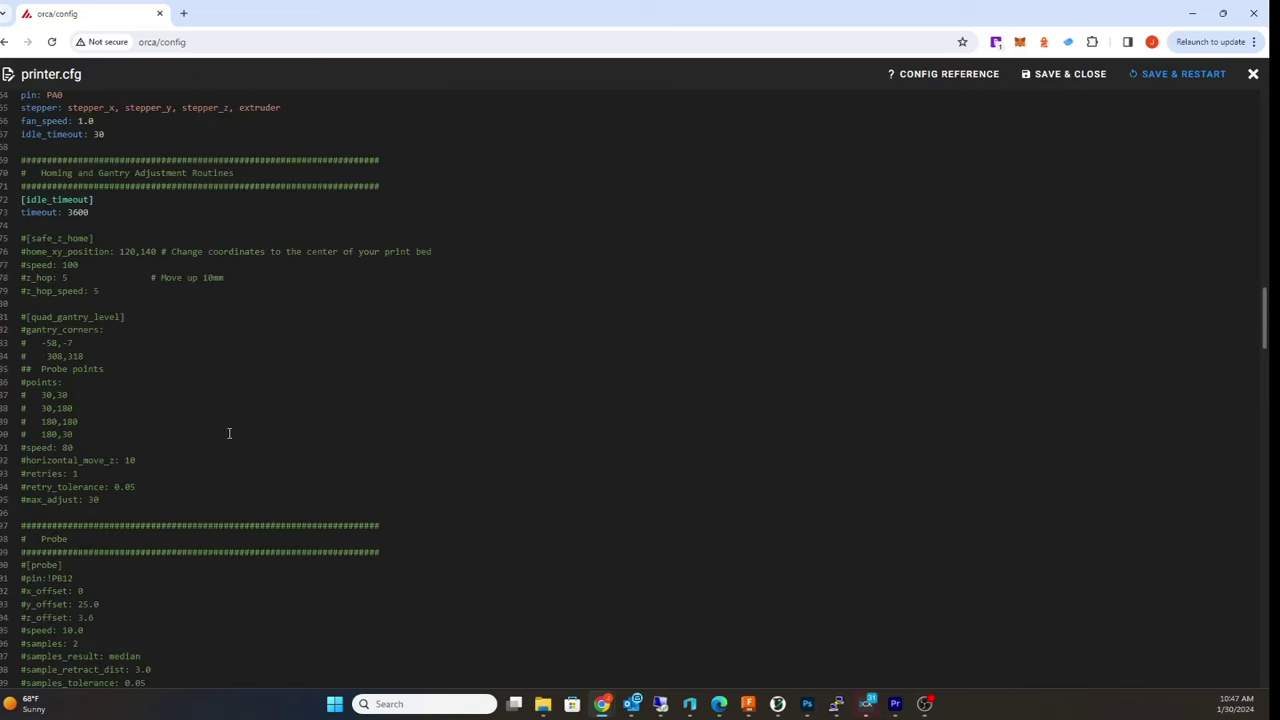
drag(83, 340, 45, 343)
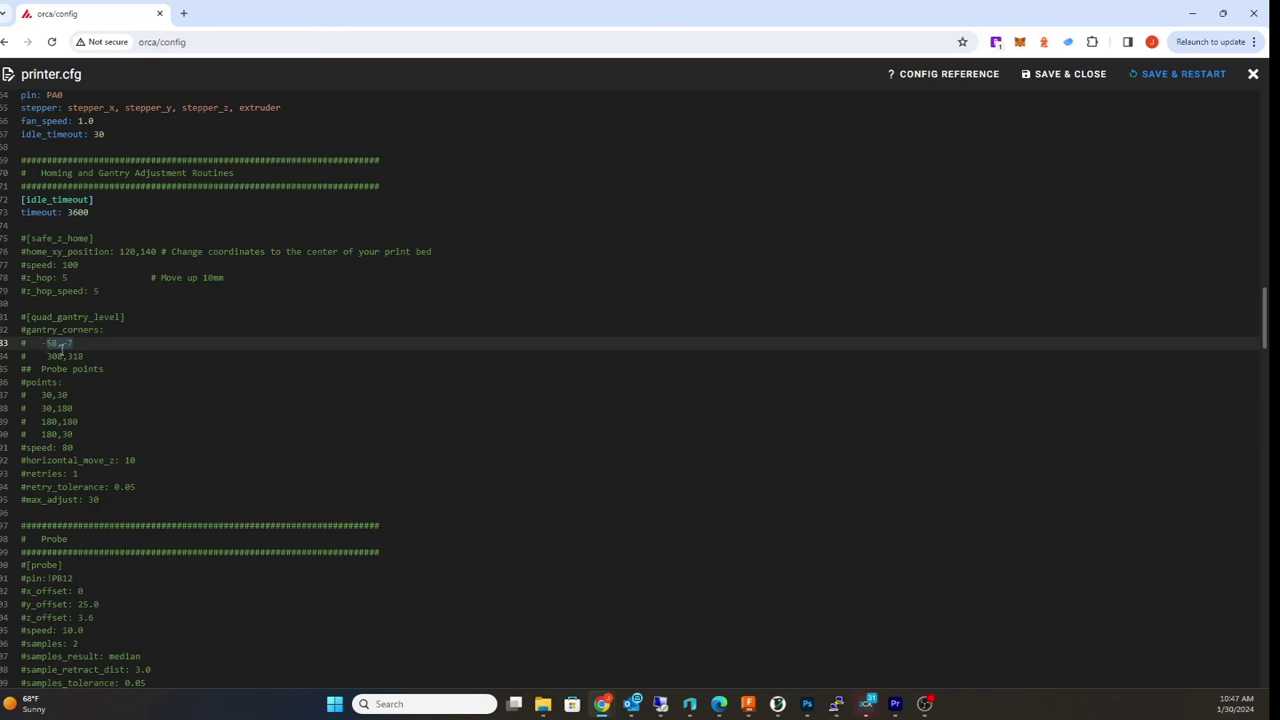
click(87, 342)
Step: Look back through printer.cfg to its beginning and close the file without saving
scroll(322, 462, down, 3)
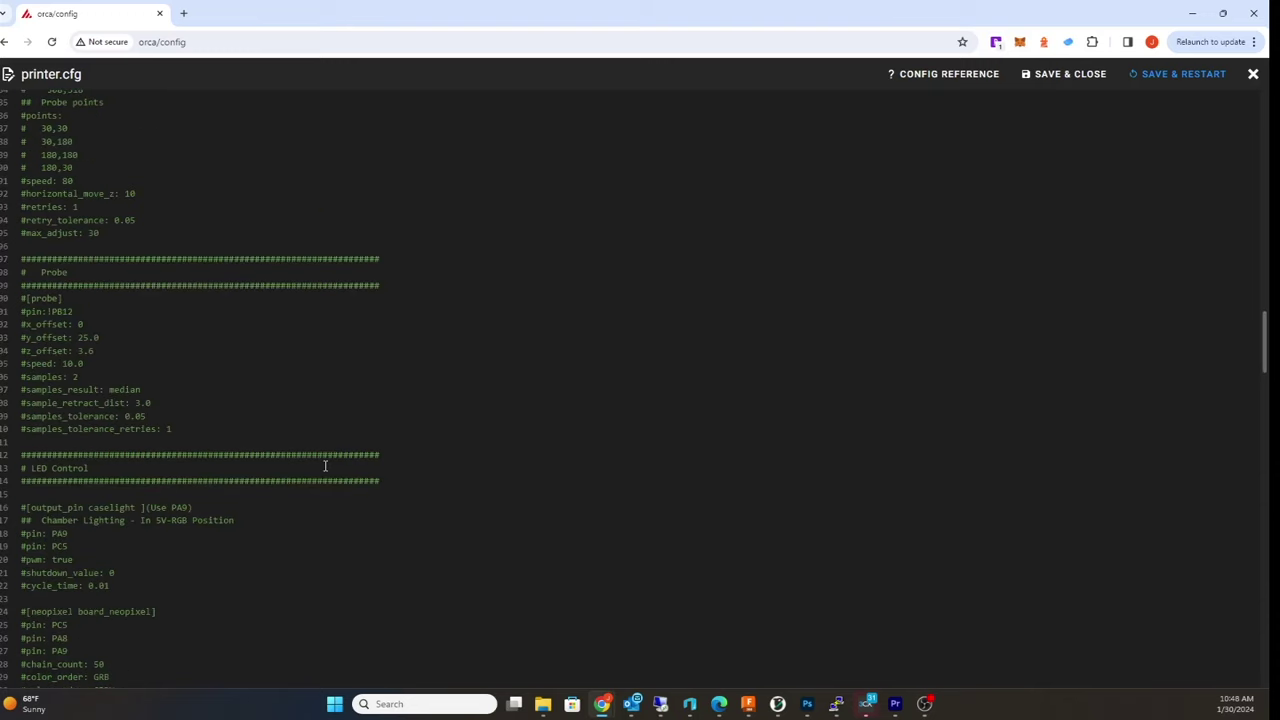
scroll(325, 465, down, 2)
scroll(322, 465, up, 12)
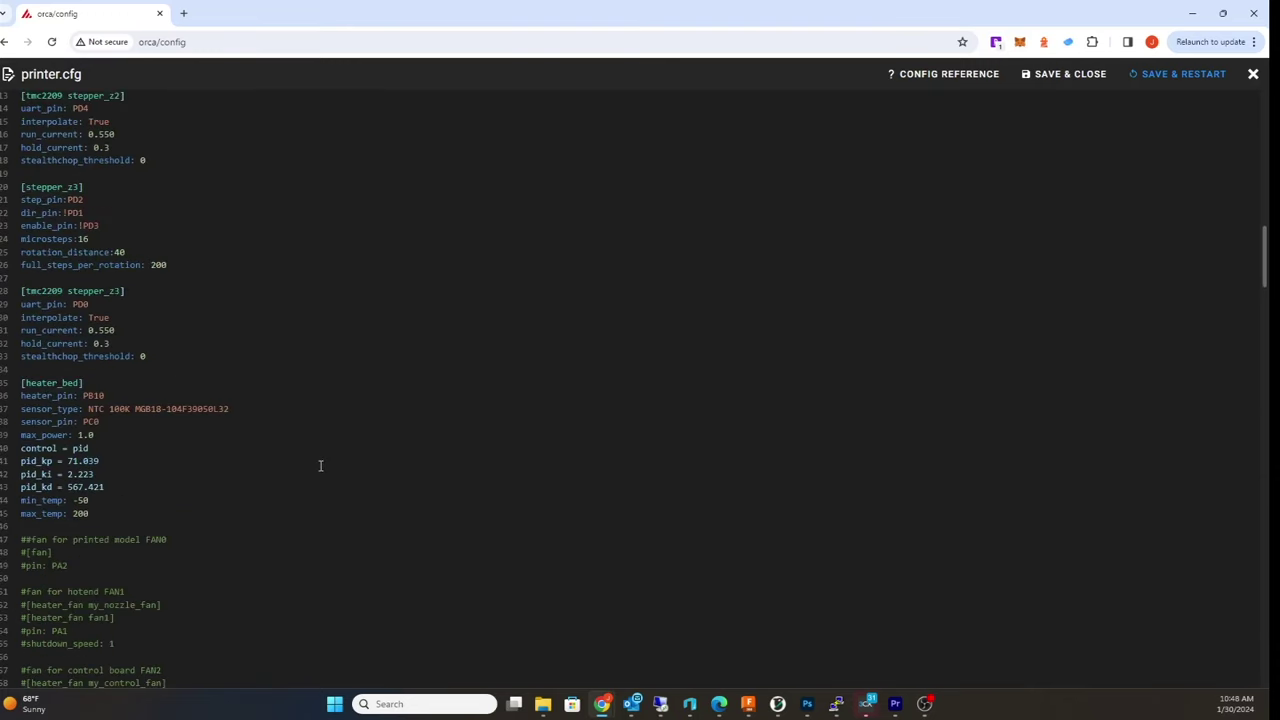
scroll(320, 465, up, 5)
scroll(310, 465, up, 15)
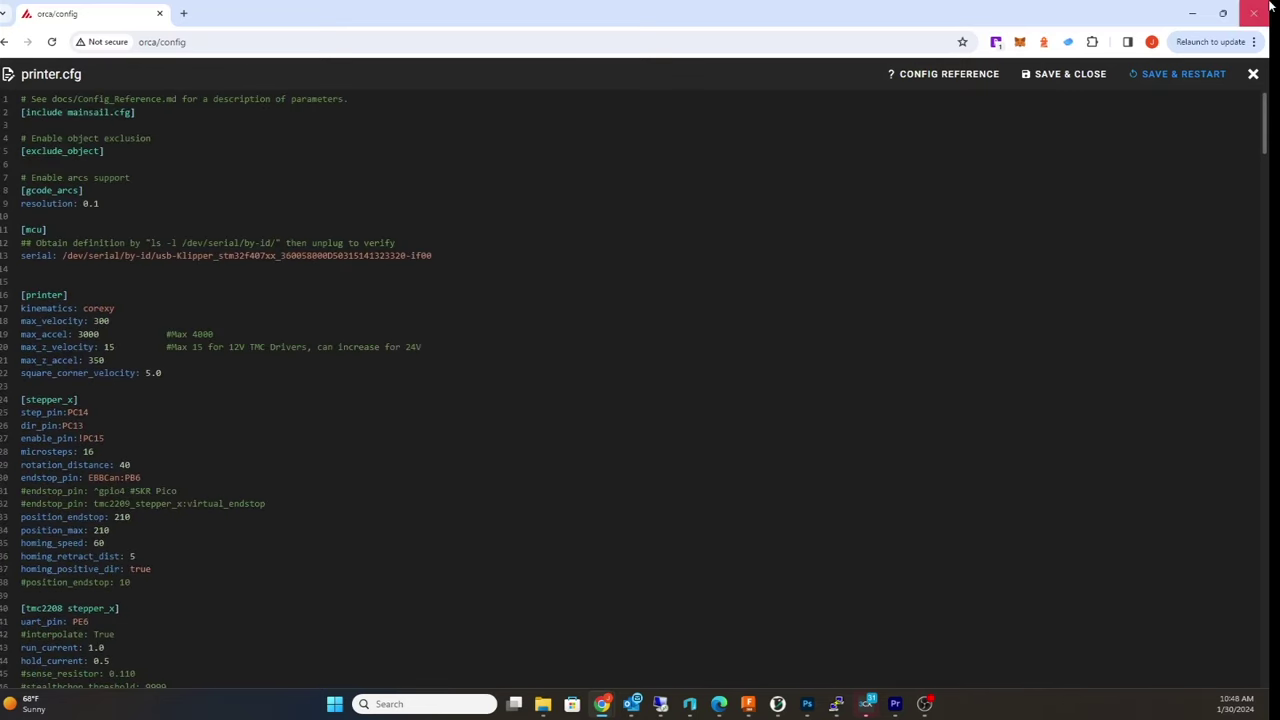
click(1253, 74)
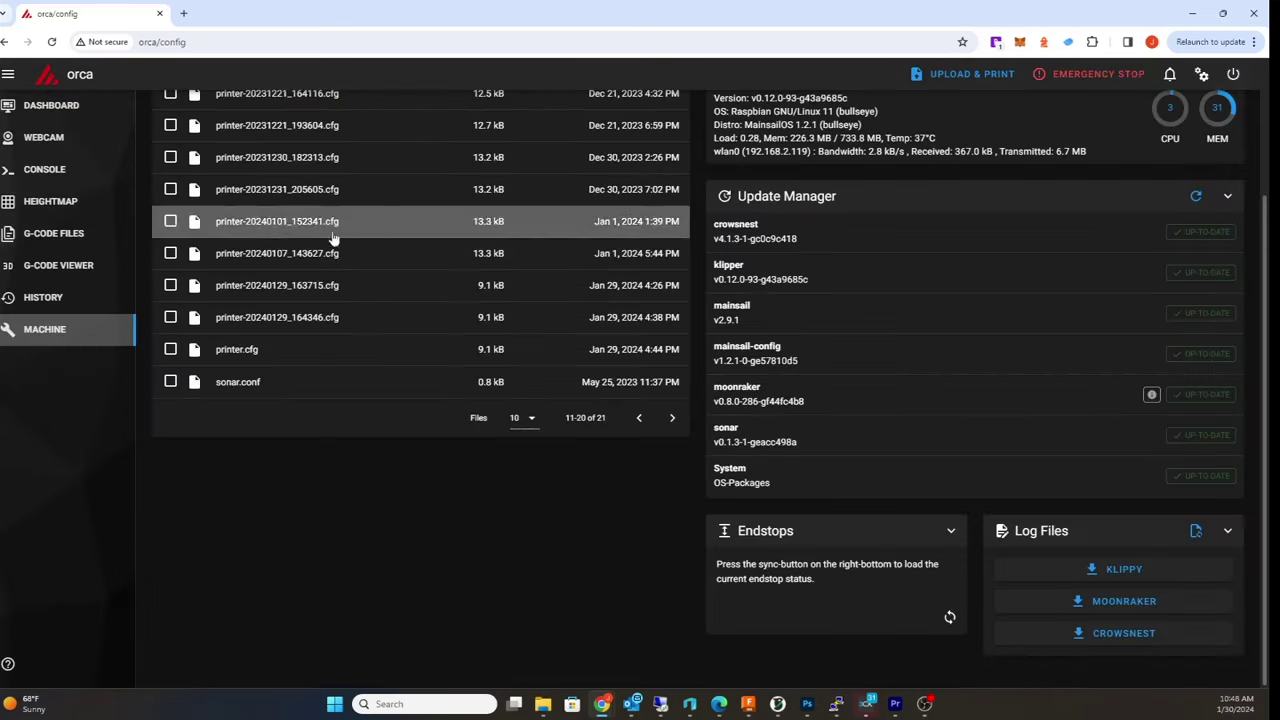
Step: Examine the default bed mesh in the heightmap from several angles, including edge-on, and return to the dashboard
scroll(57, 322, up, 2)
scroll(57, 322, up, 1)
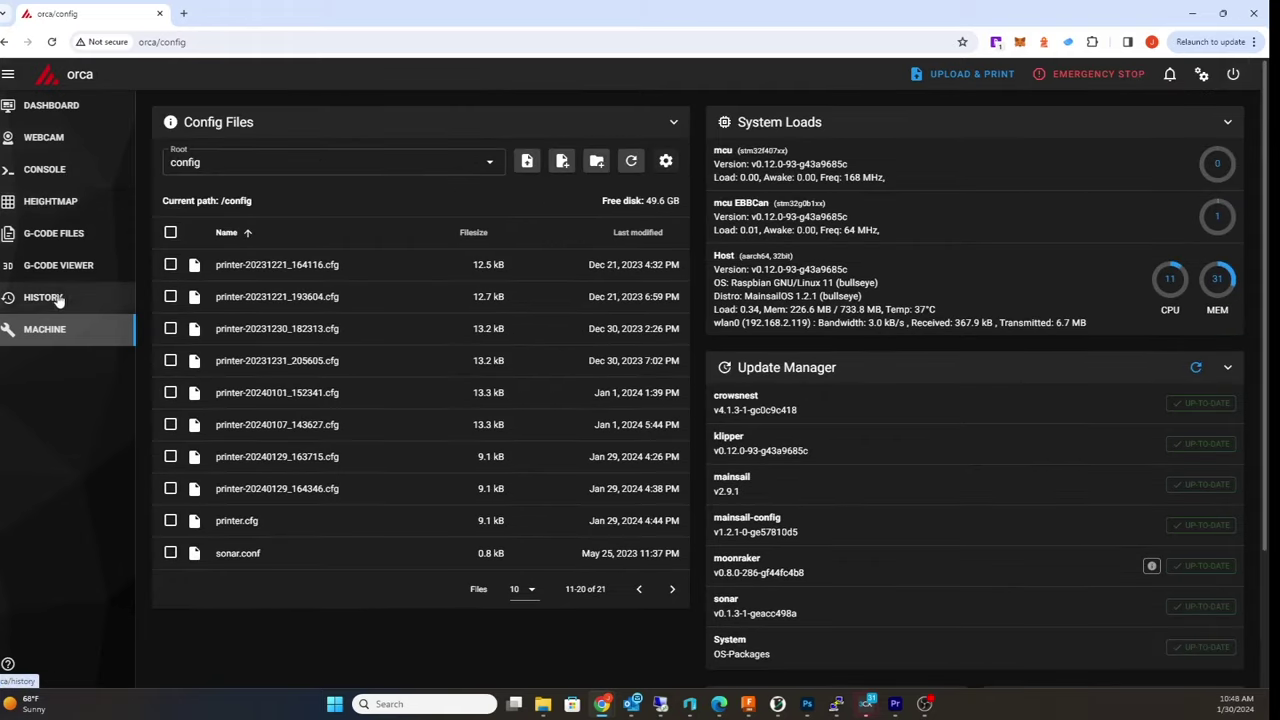
click(80, 203)
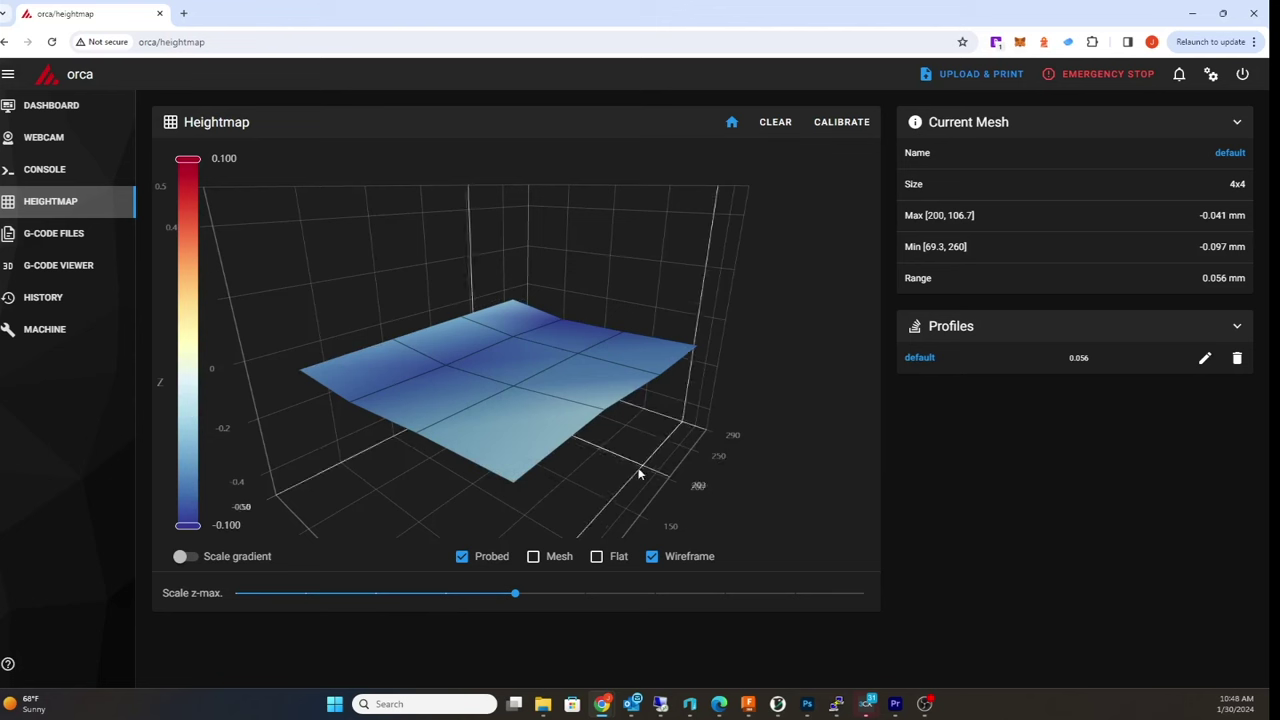
drag(706, 469, 529, 443)
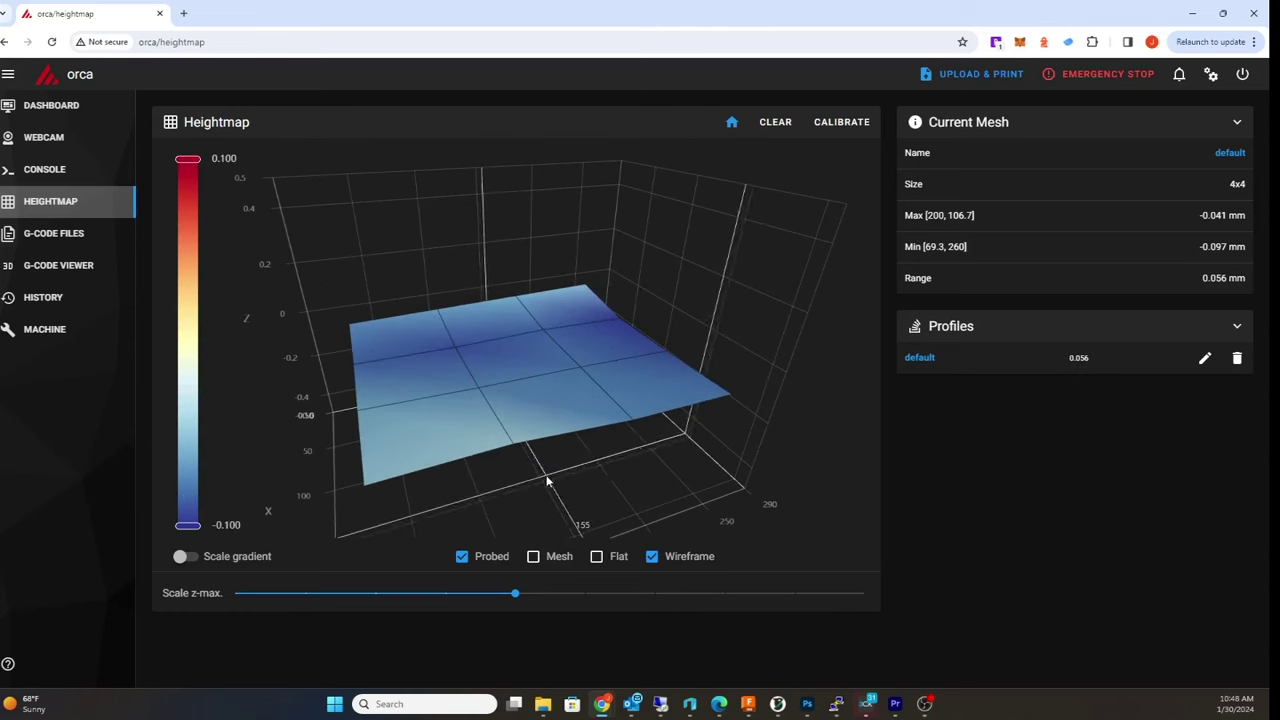
drag(551, 480, 657, 268)
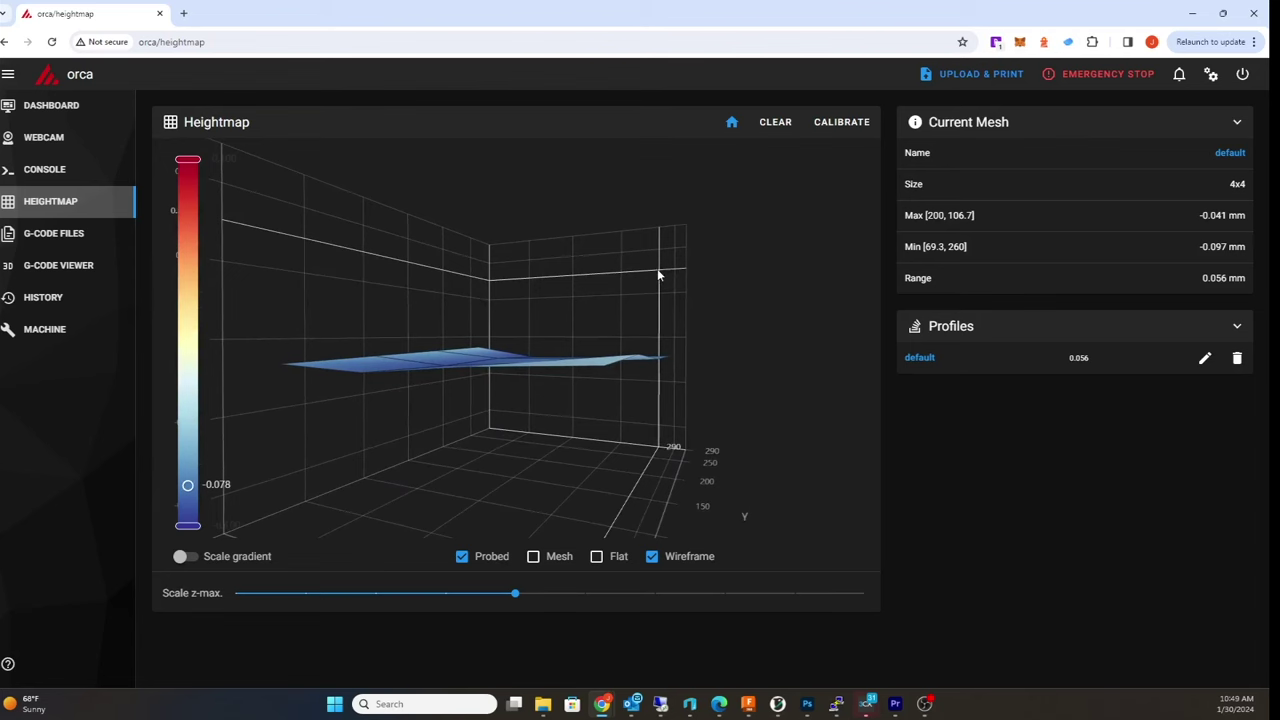
drag(657, 268, 708, 314)
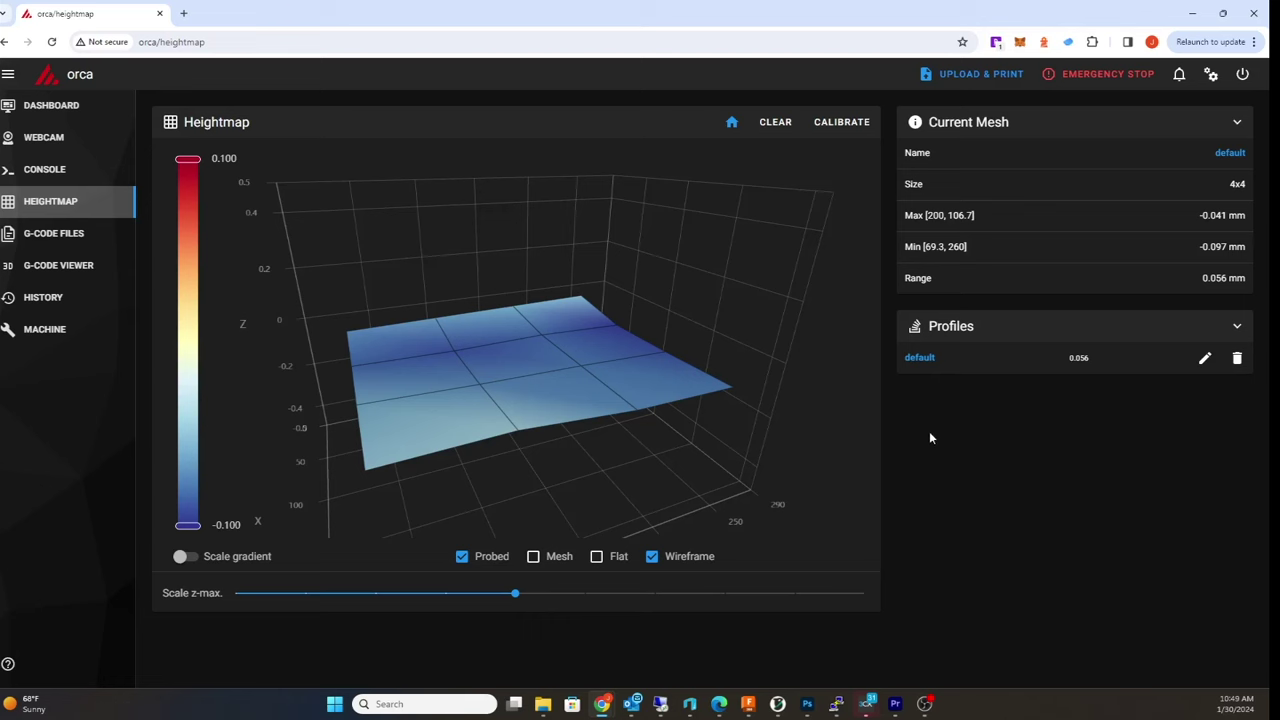
click(45, 105)
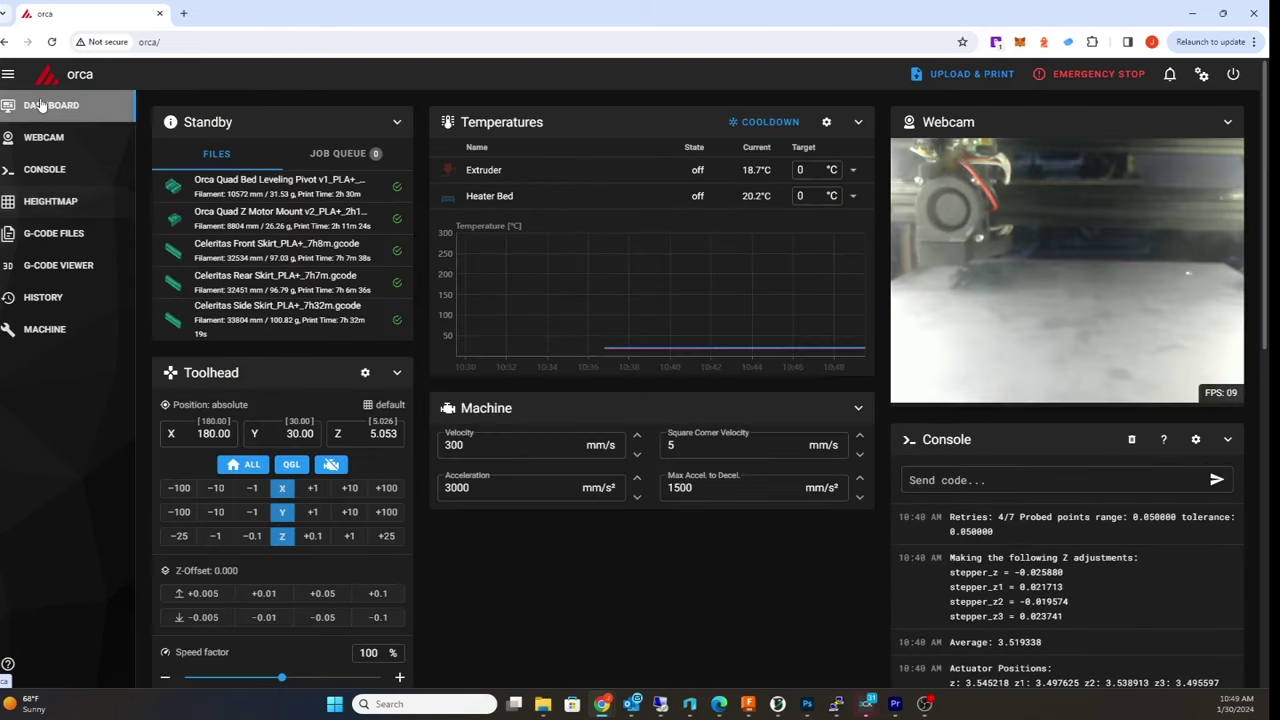